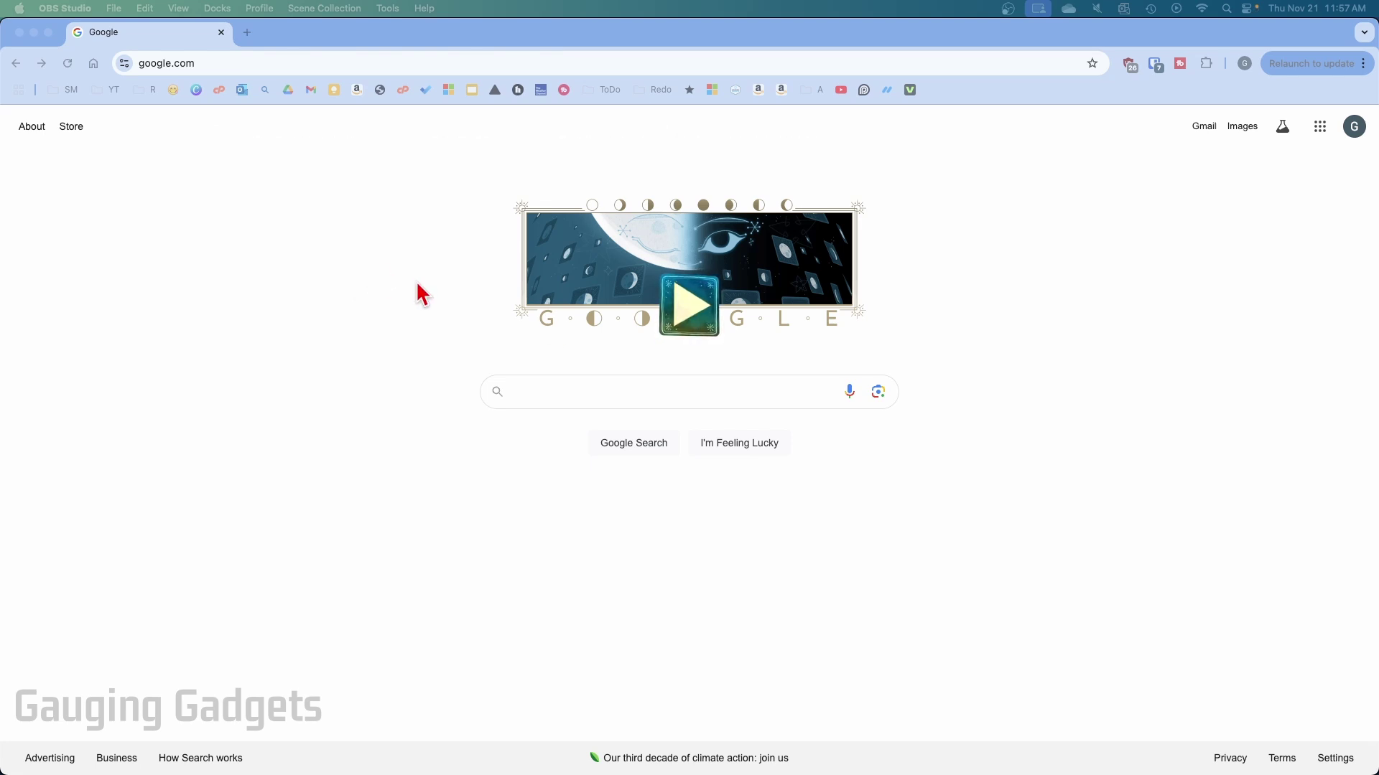
- Open the signed-in Google account menu from the profile avatar on google.com
click(1356, 128)
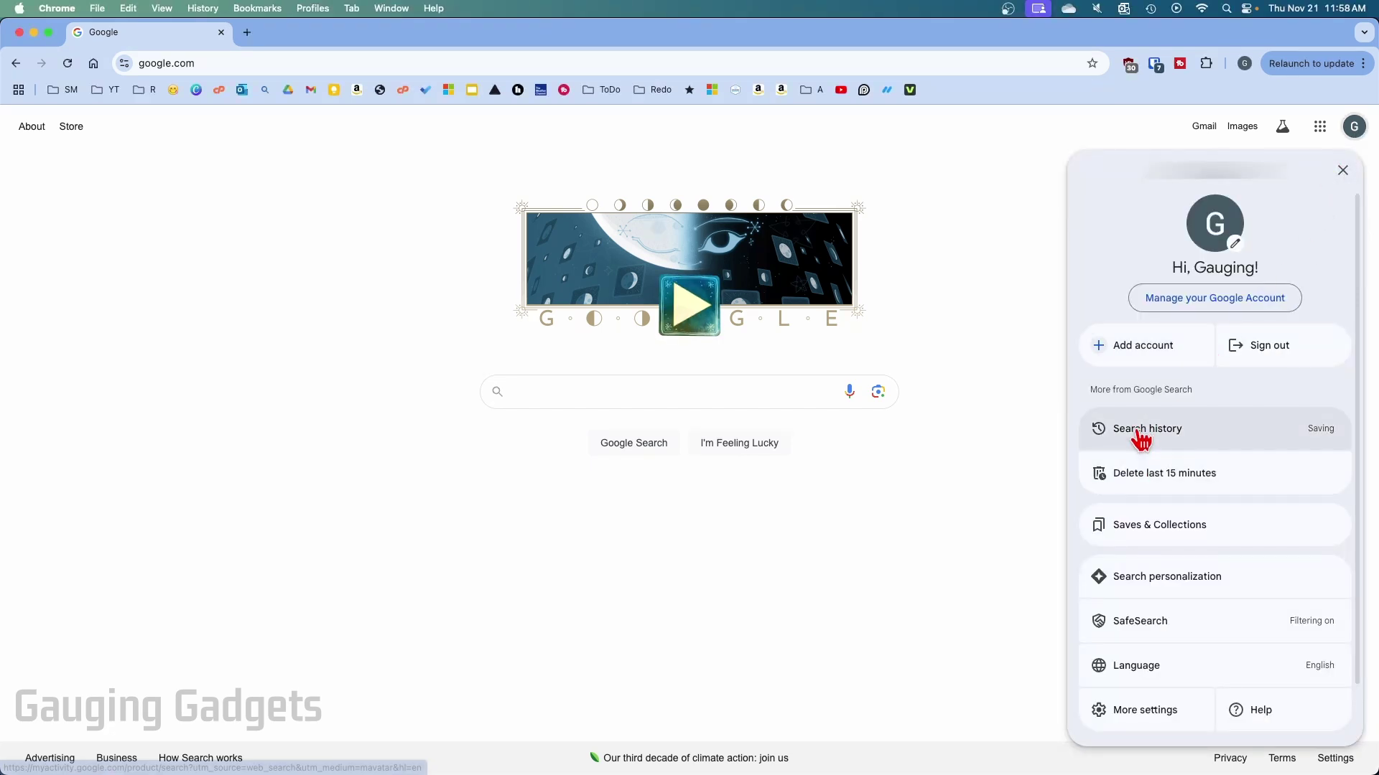
- Go to the Search history page in My Activity from the account panel
click(1142, 431)
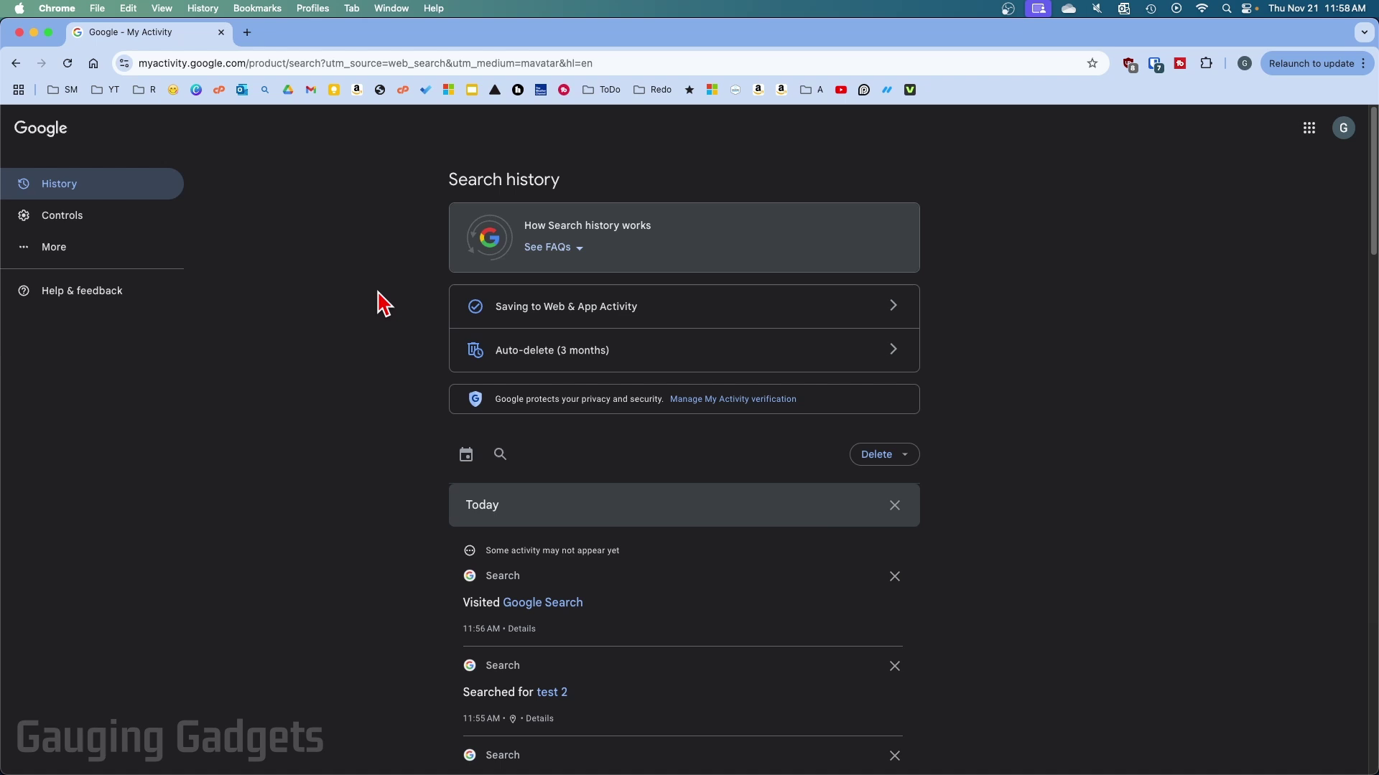
scroll(377, 323, down, 5)
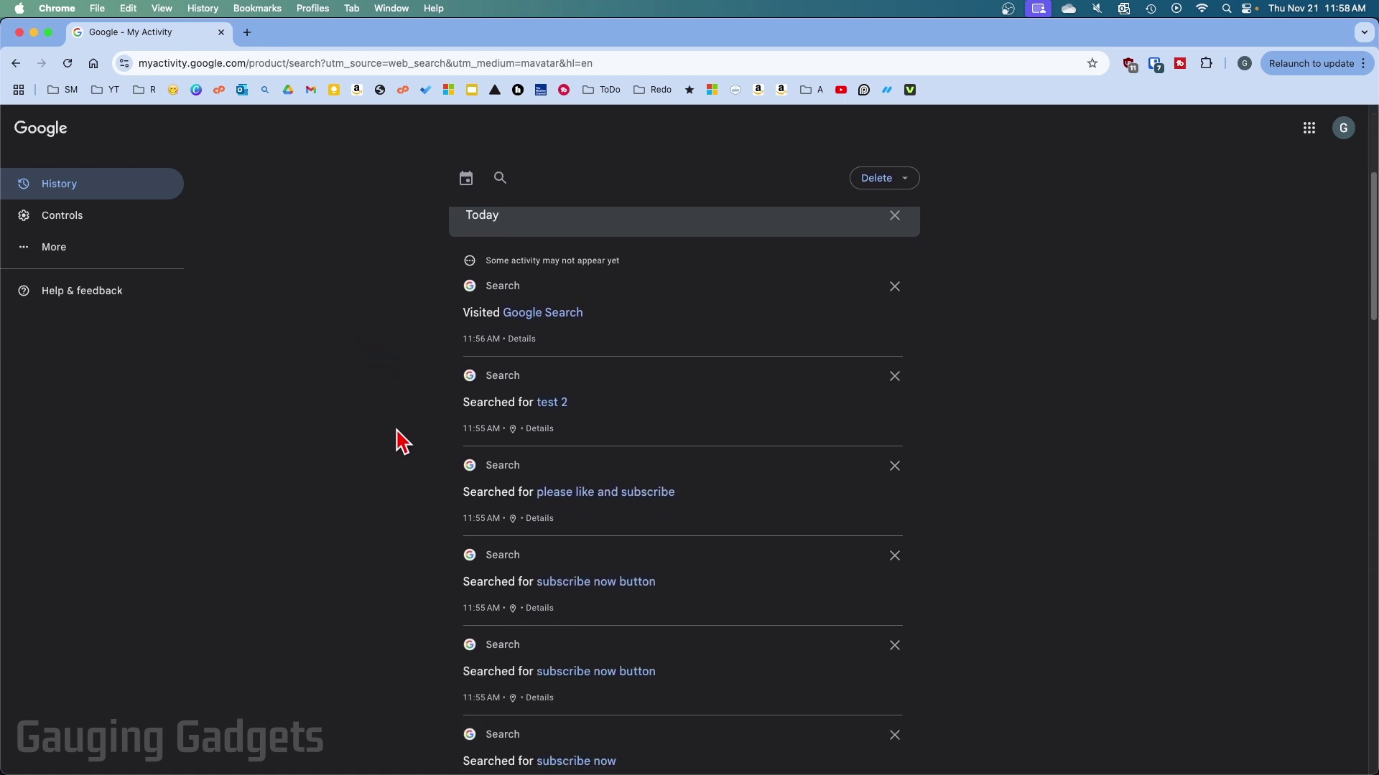
scroll(392, 453, down, 6)
scroll(393, 452, down, 4)
scroll(601, 466, up, 15)
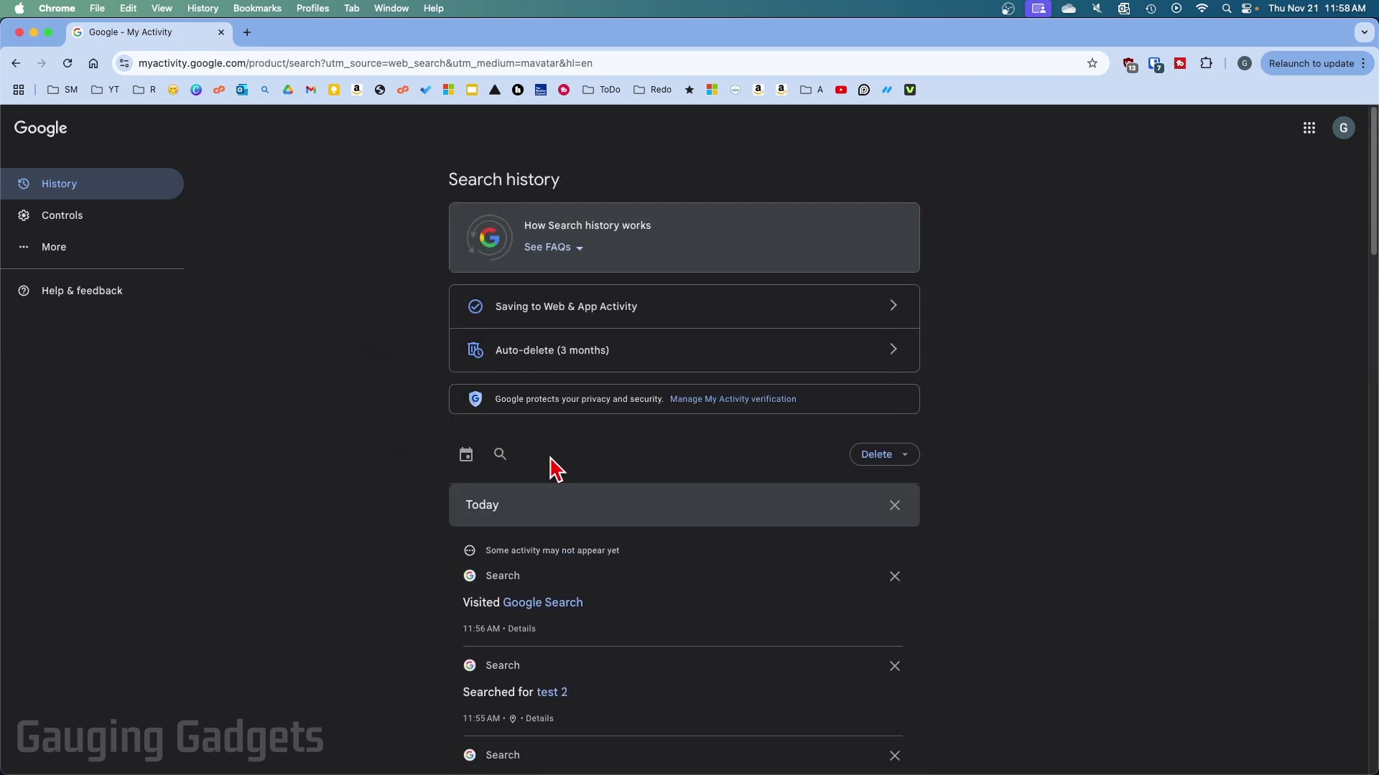
- Filter history for 'subscribe', remove that filter, then open and cancel the older-than date filter
click(500, 455)
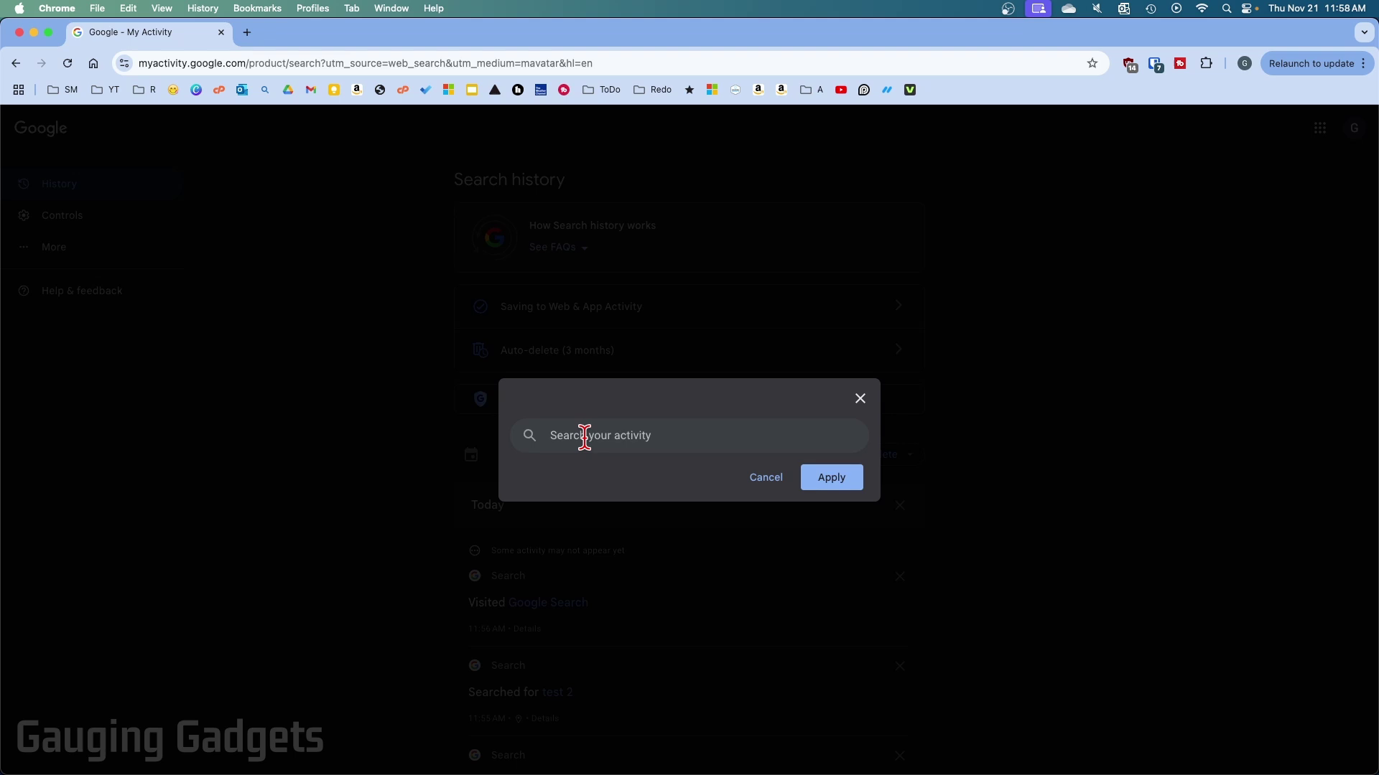
text(subscribe)
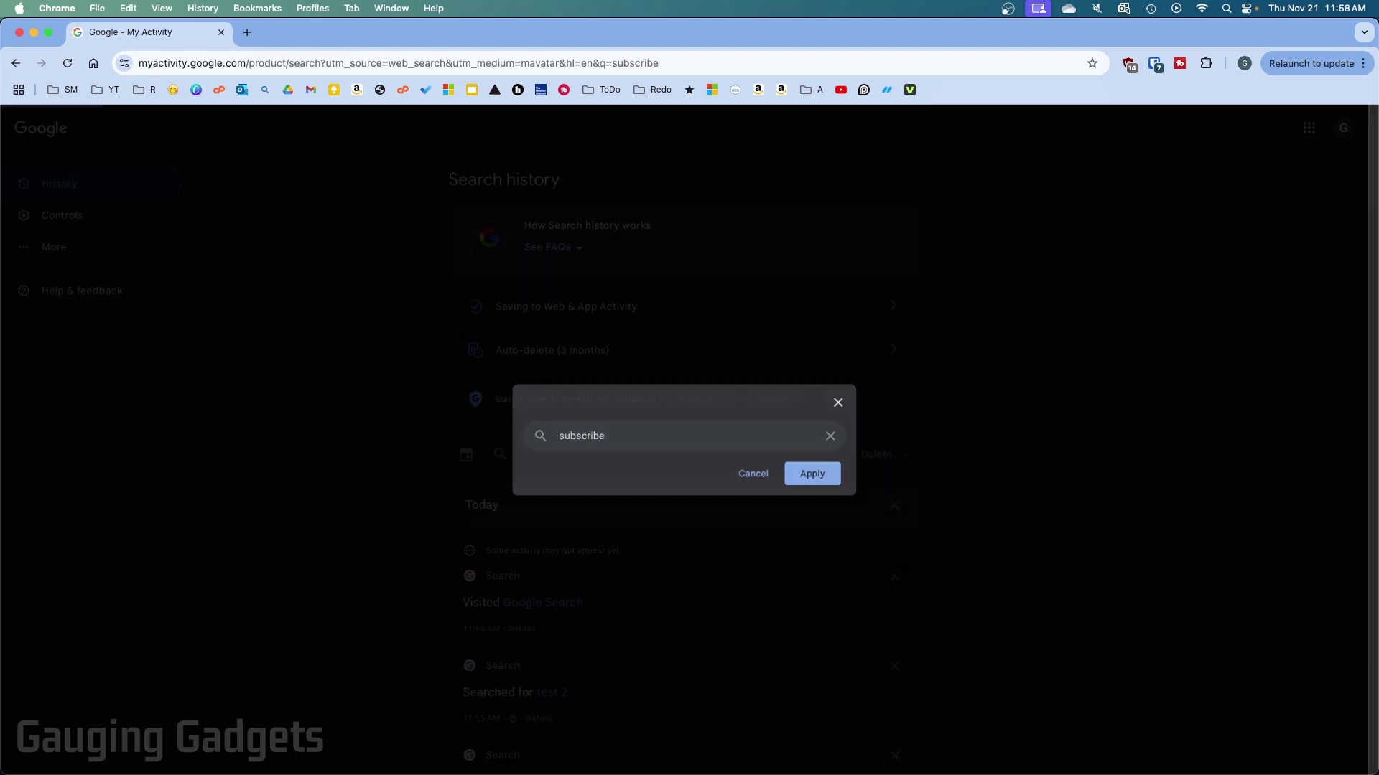
key(Return)
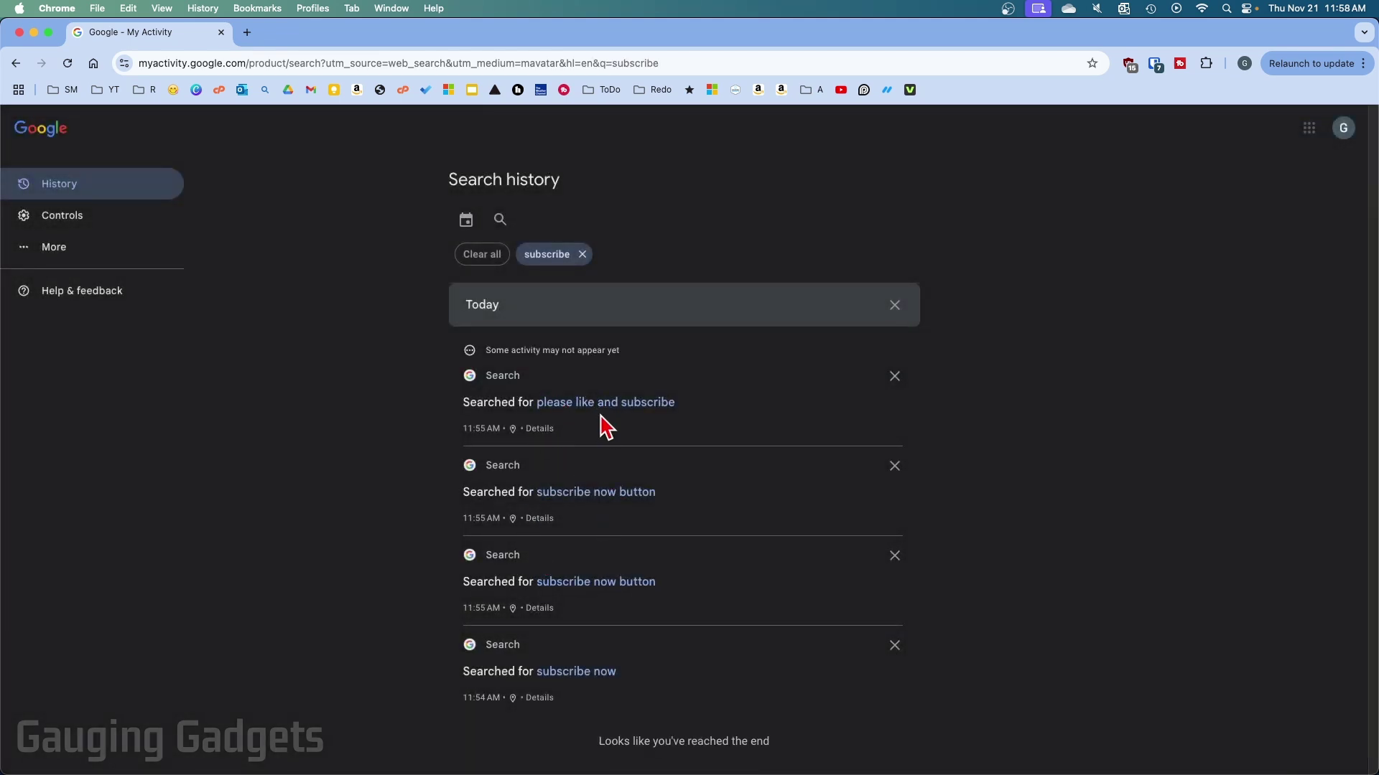
click(586, 255)
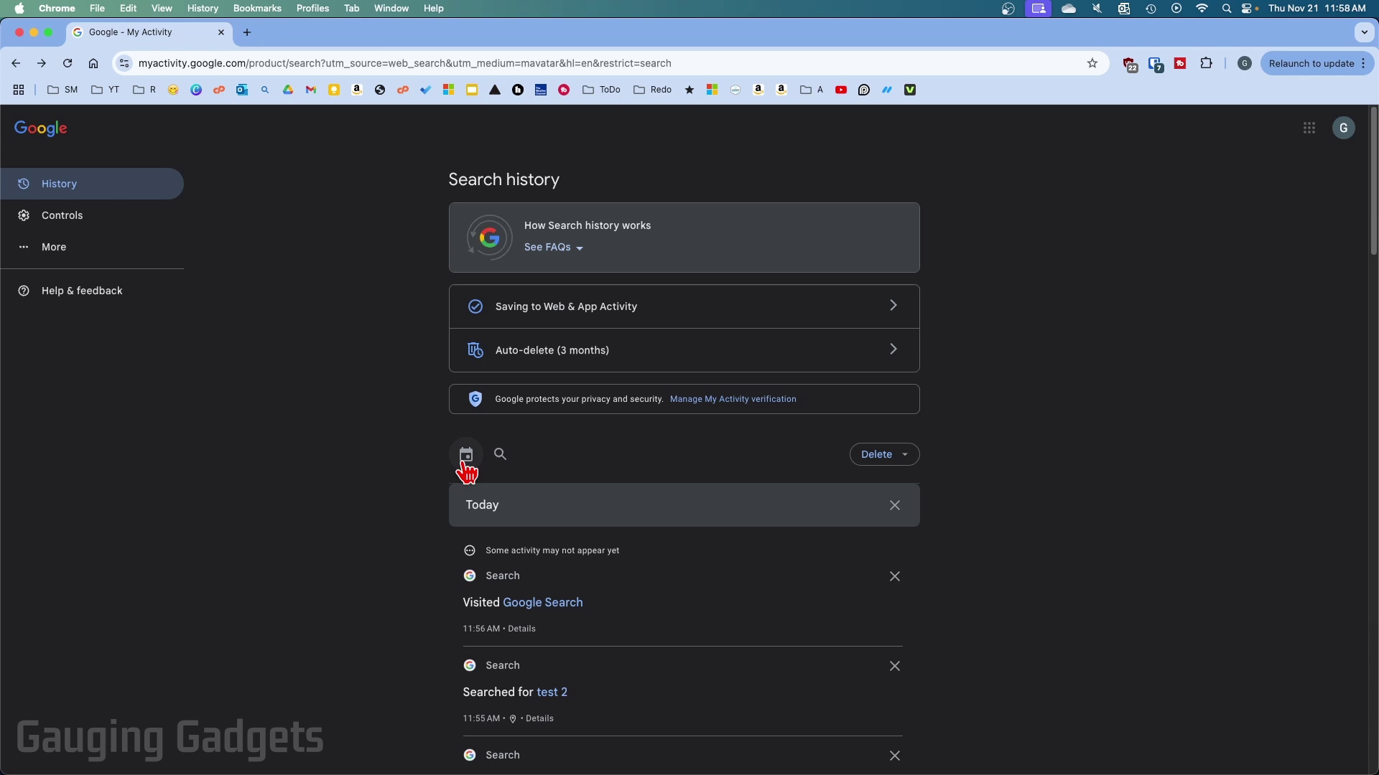
click(467, 456)
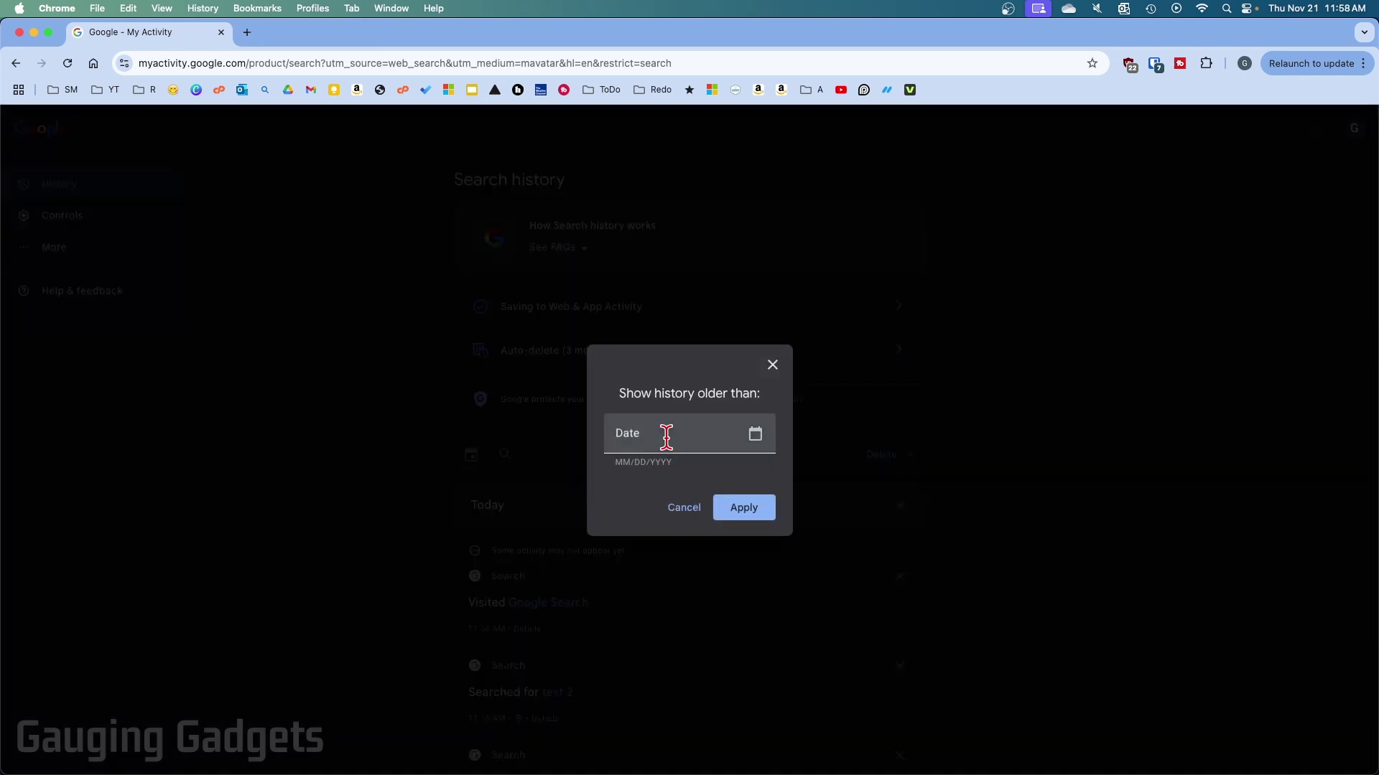
click(684, 507)
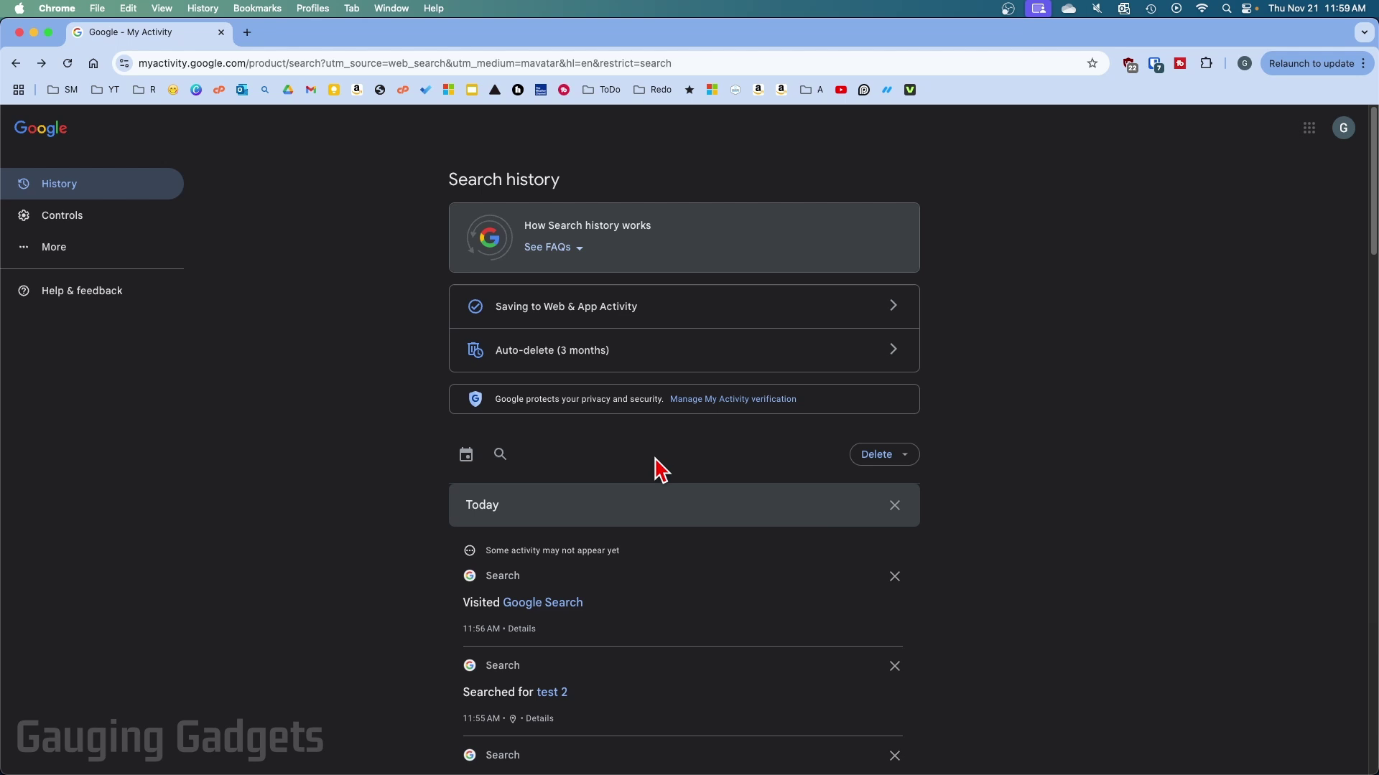
click(886, 455)
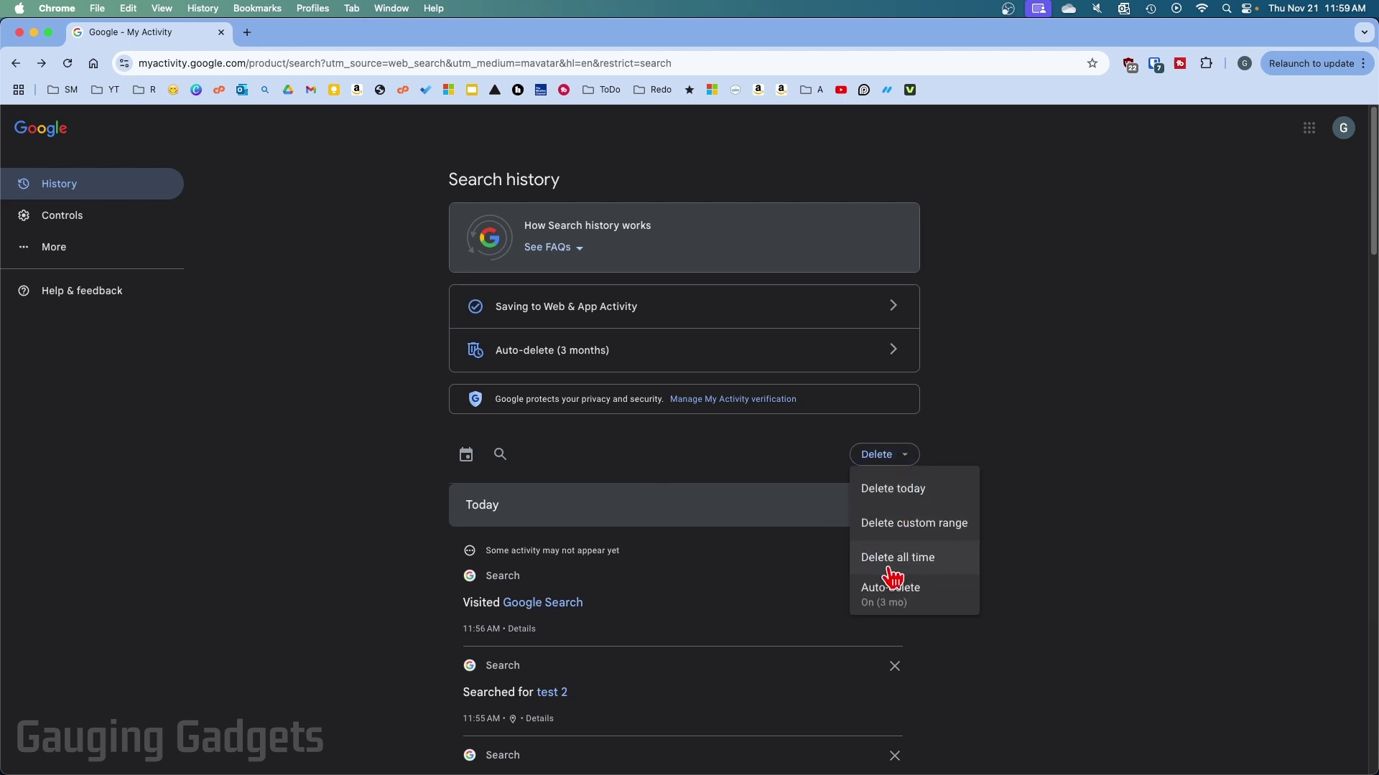